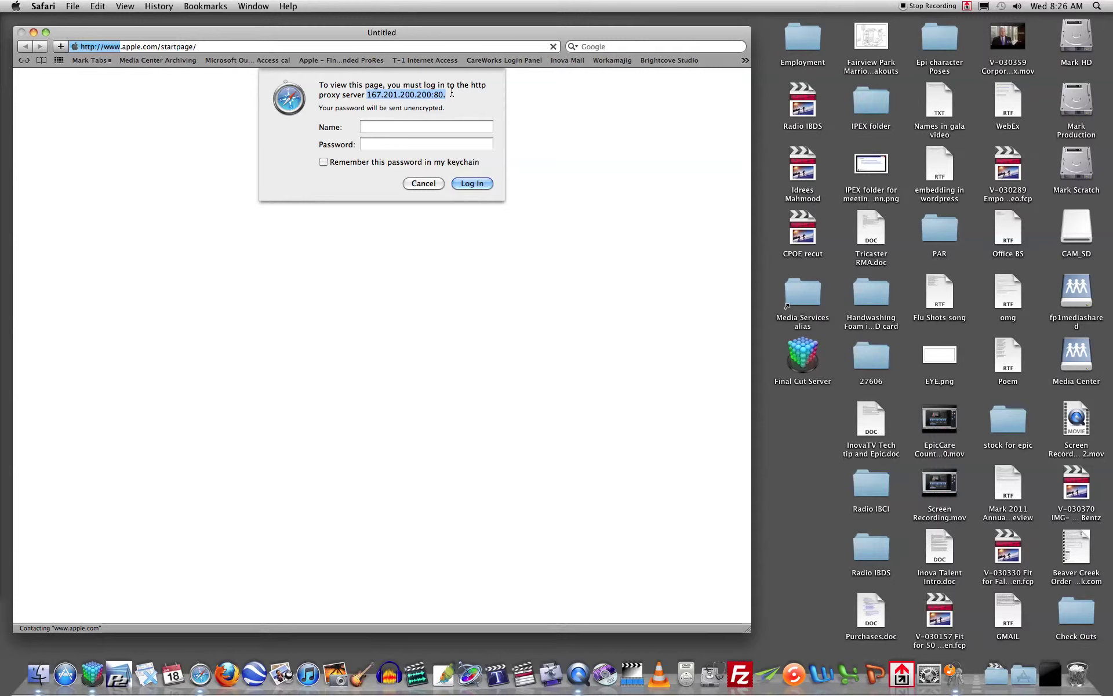
Highlight the proxy server address shown in the Safari login message
left_click(369, 97)
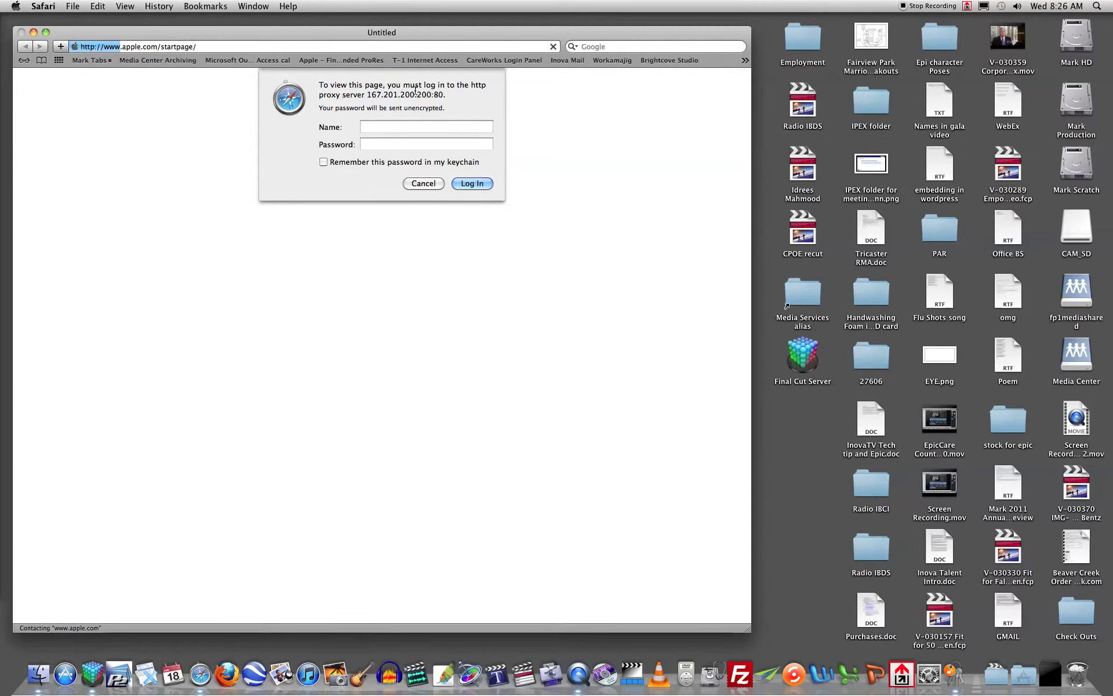
left_click_drag(367, 96, 446, 93)
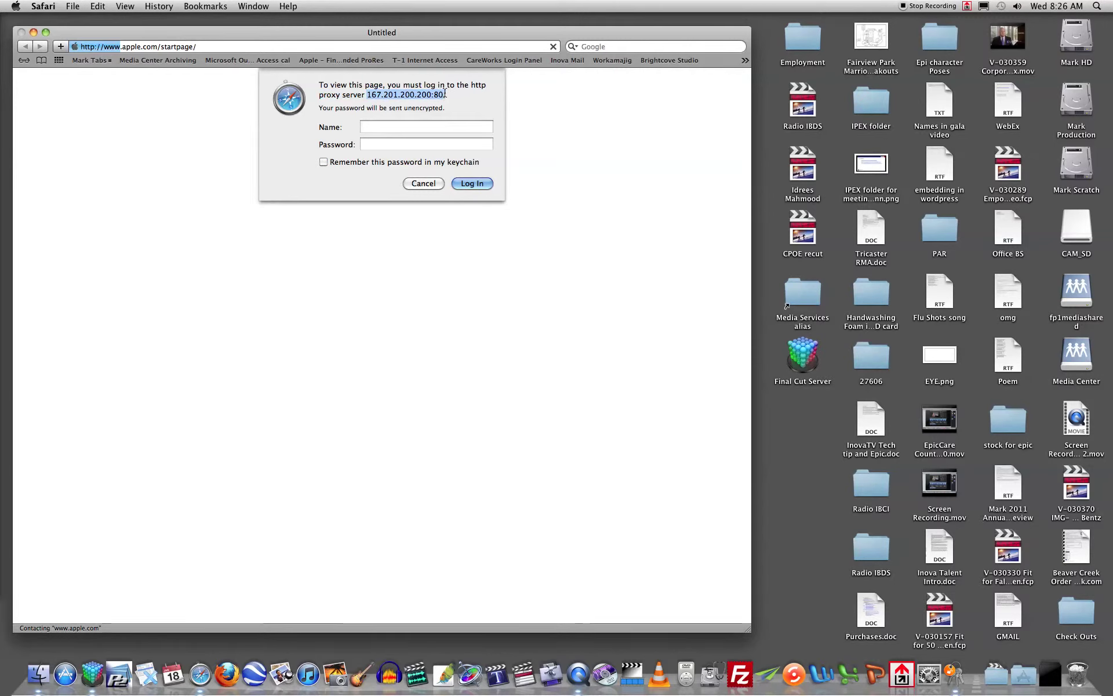
left_click(415, 126)
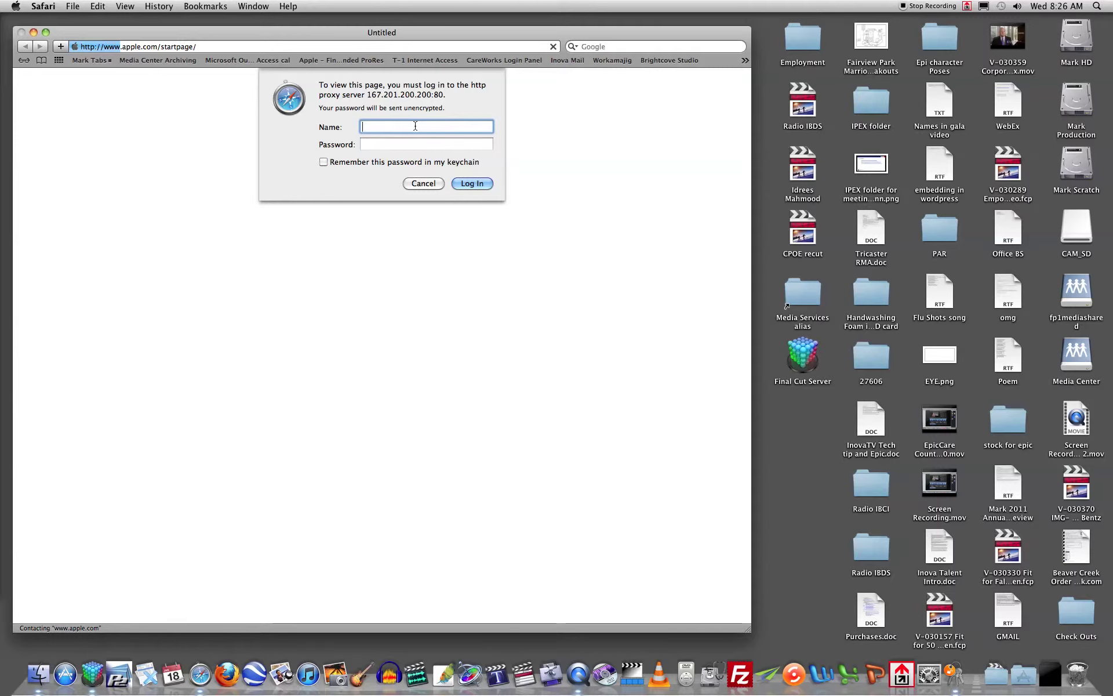
left_click_drag(367, 95, 444, 96)
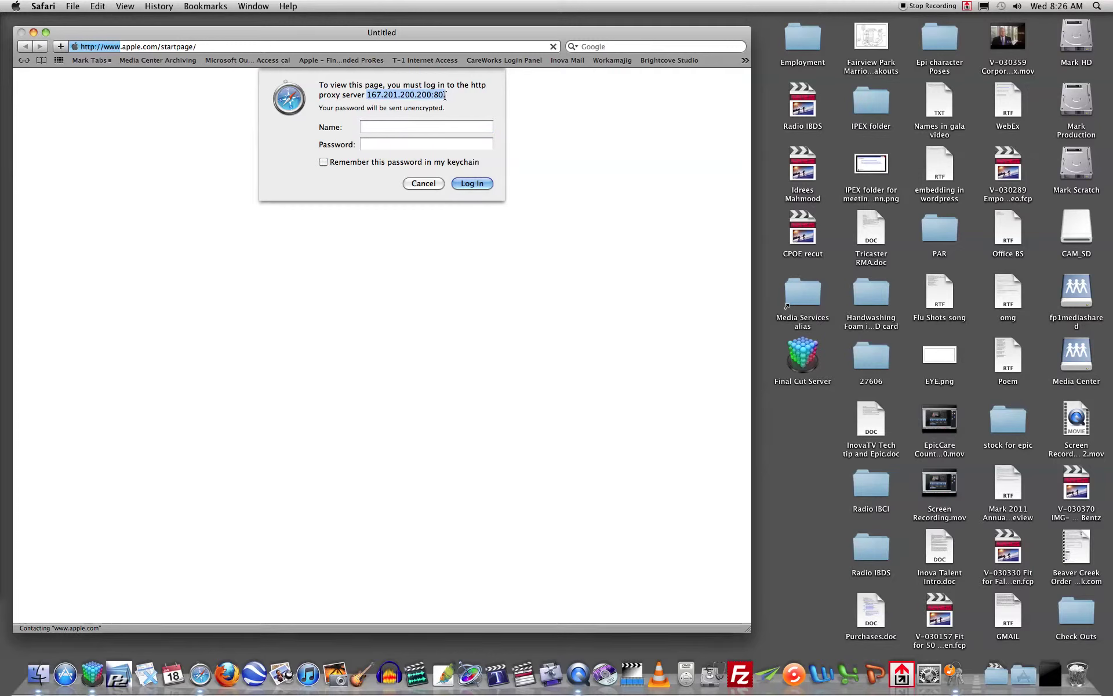
Enter the proxy user name and password, tick remember in keychain, and log in
left_click(415, 125)
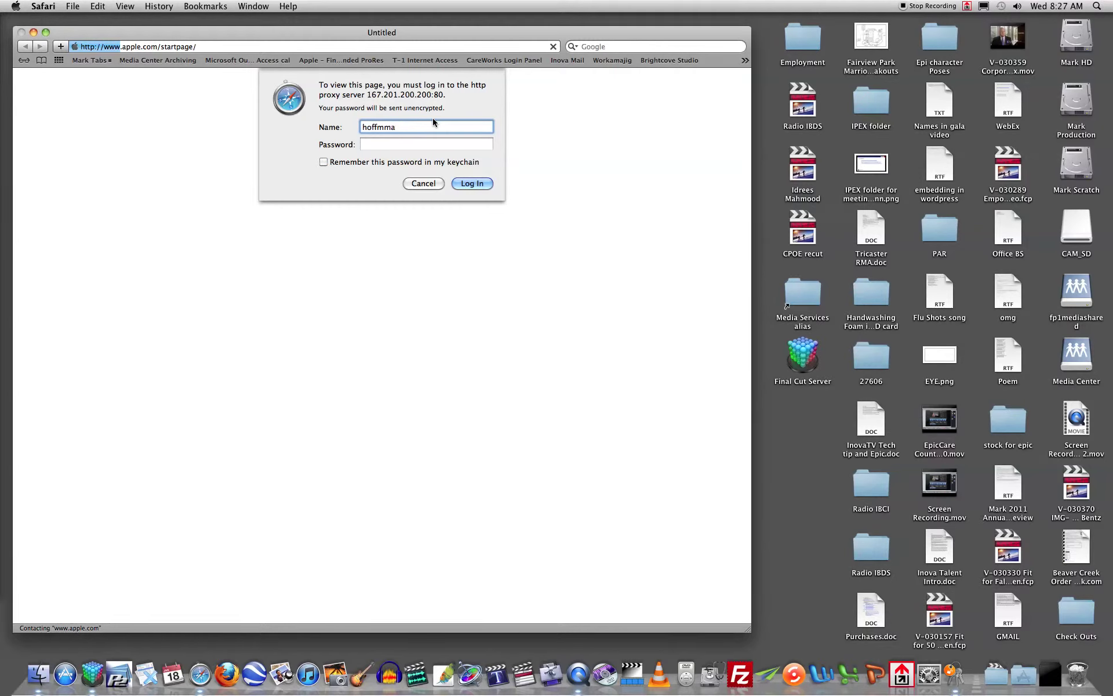
key("Tab")
type("*******")
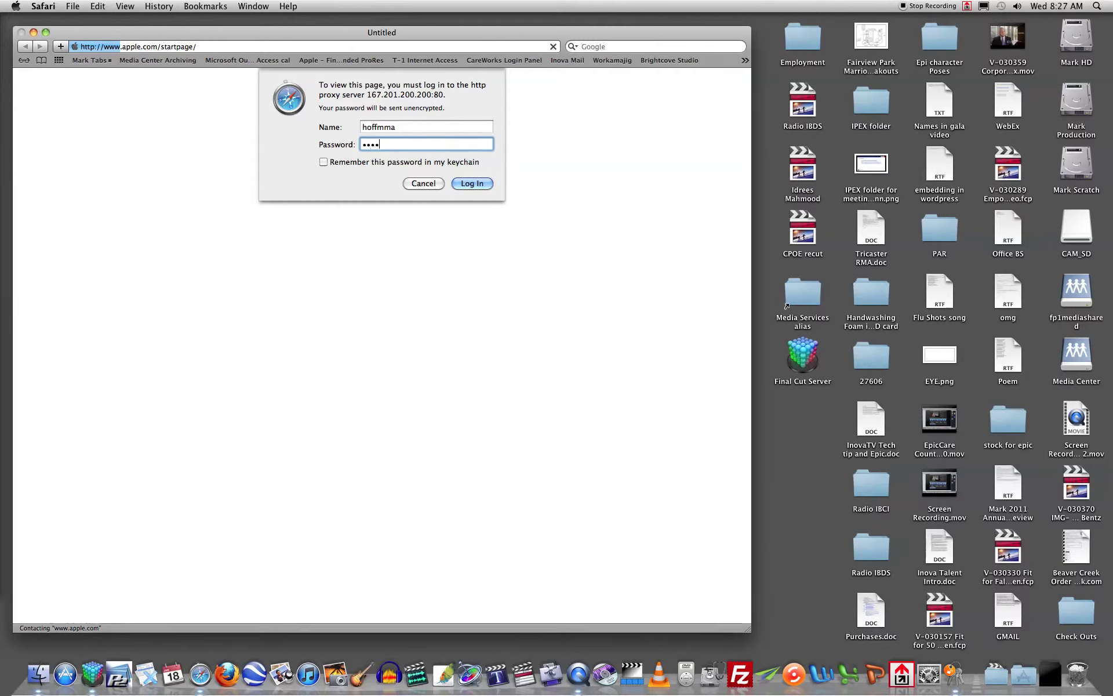
type("*")
left_click(373, 163)
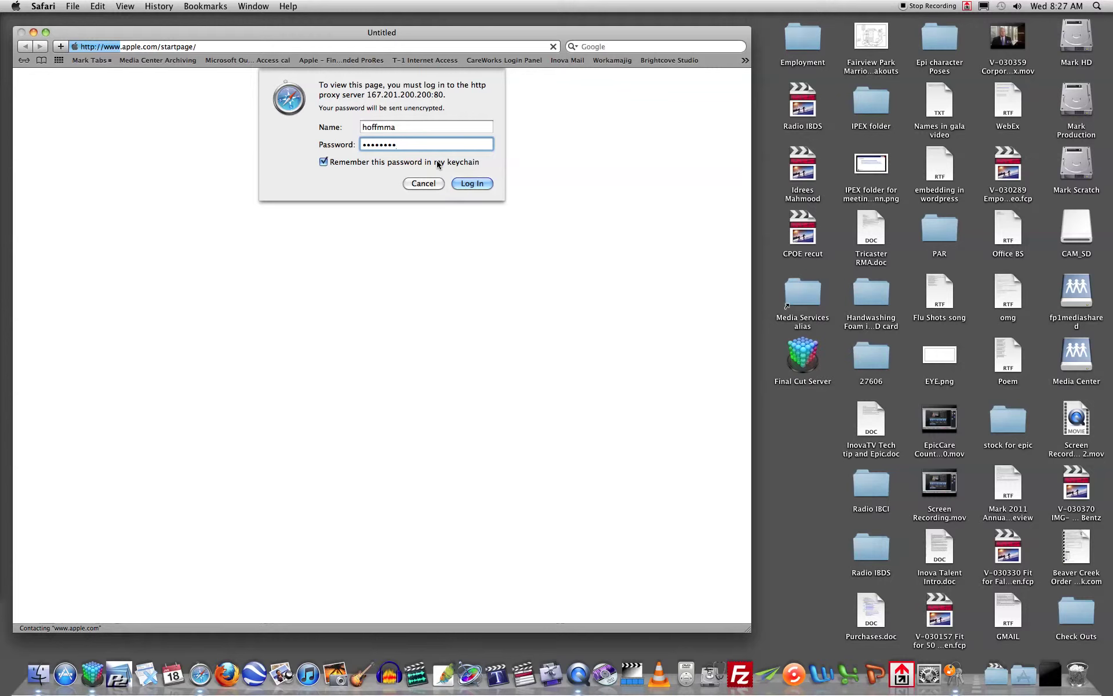
left_click(472, 184)
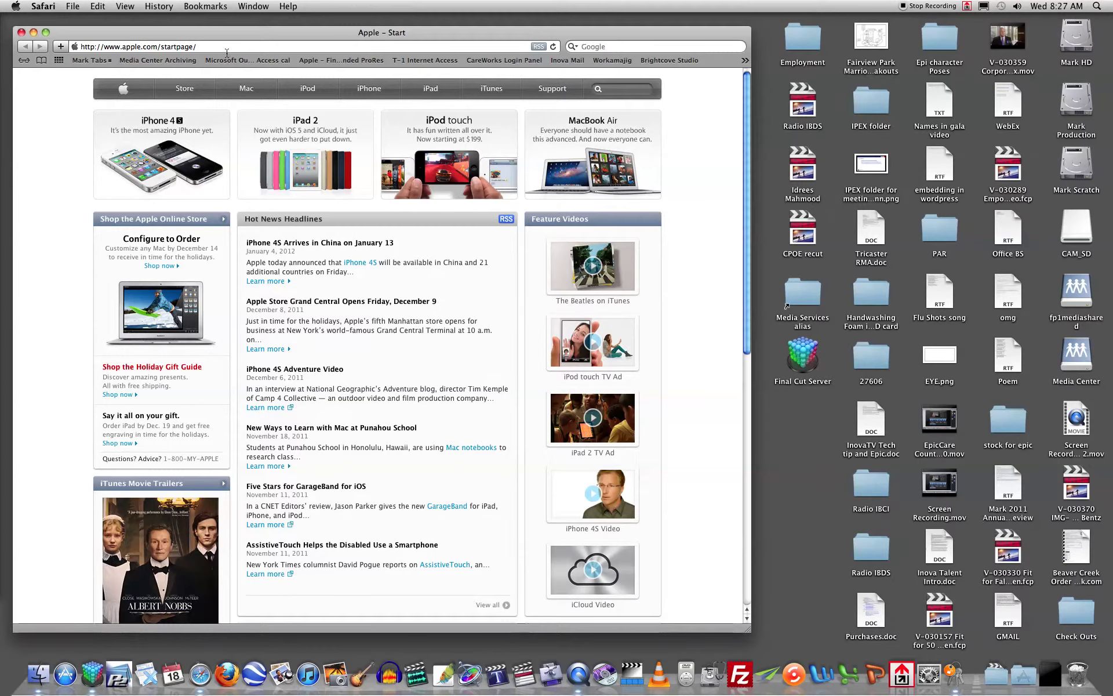
Quit Safari, relaunch it from the Dock, quit it again with Cmd-Q, and return to Finder
left_click(43, 6)
left_click(68, 195)
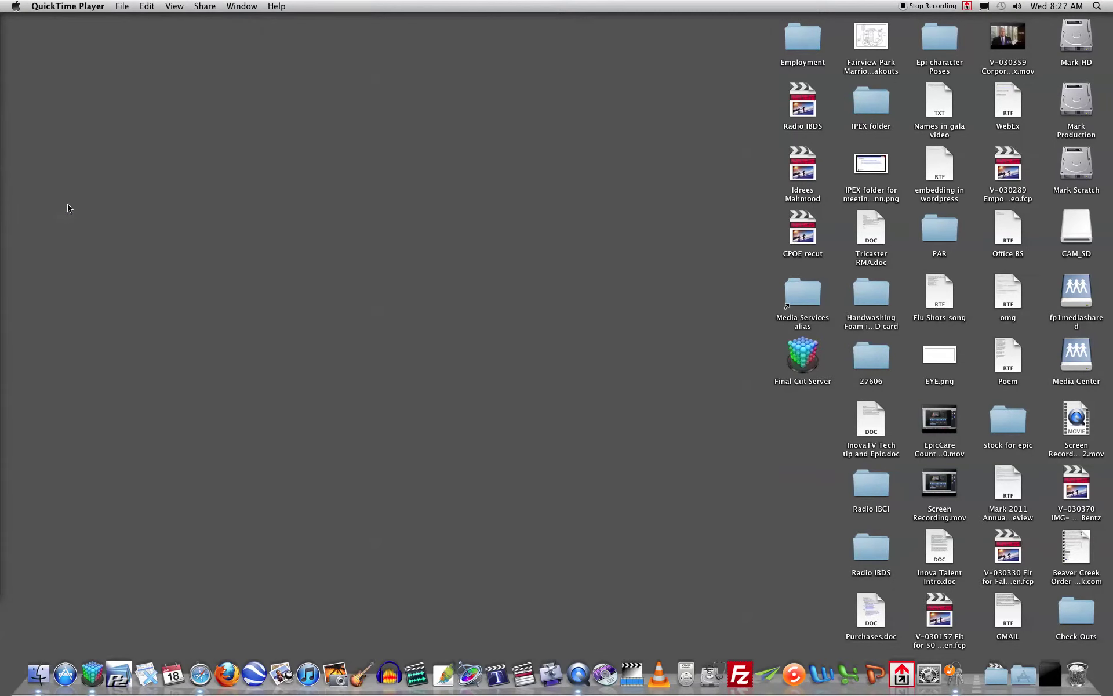
left_click(201, 674)
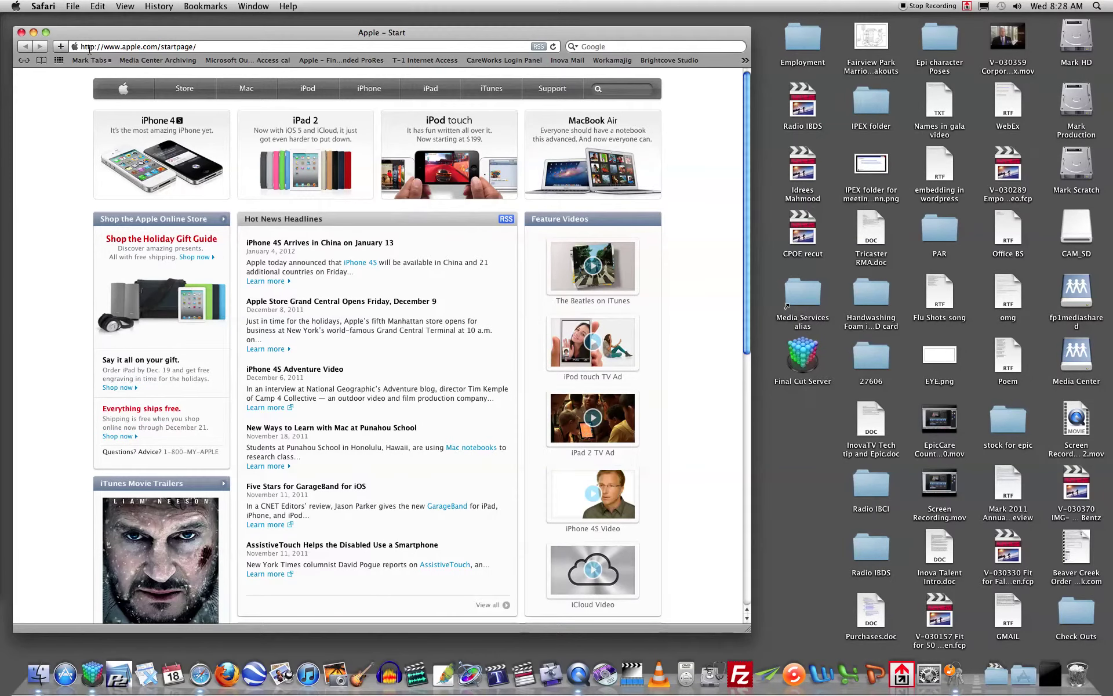
key("super+q")
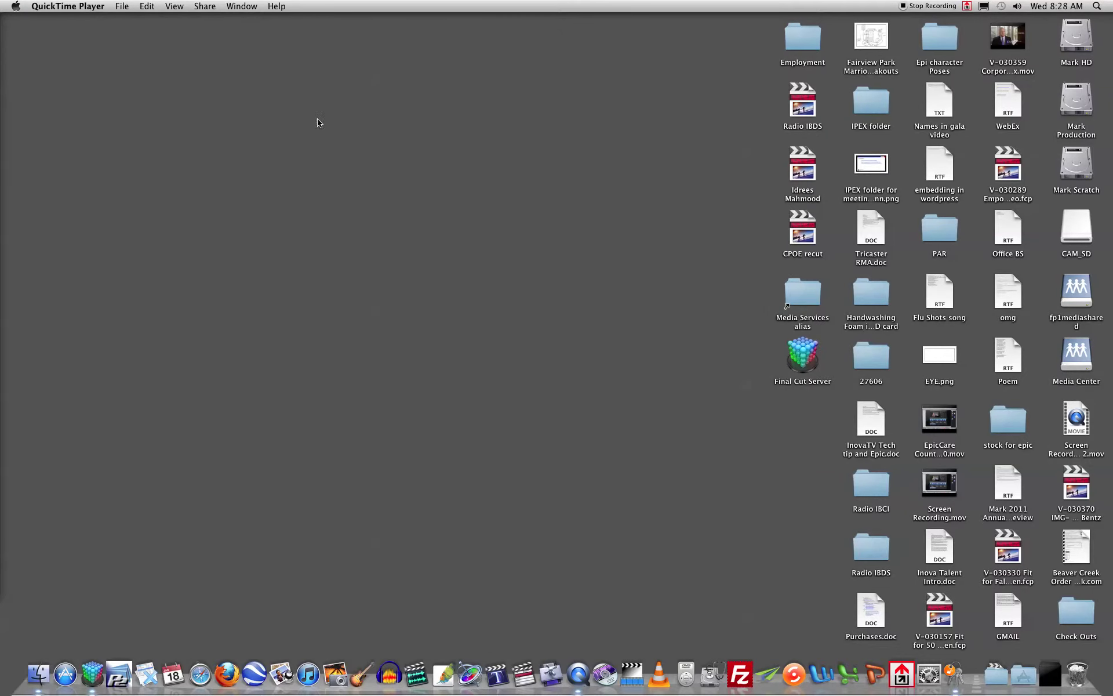
left_click(363, 119)
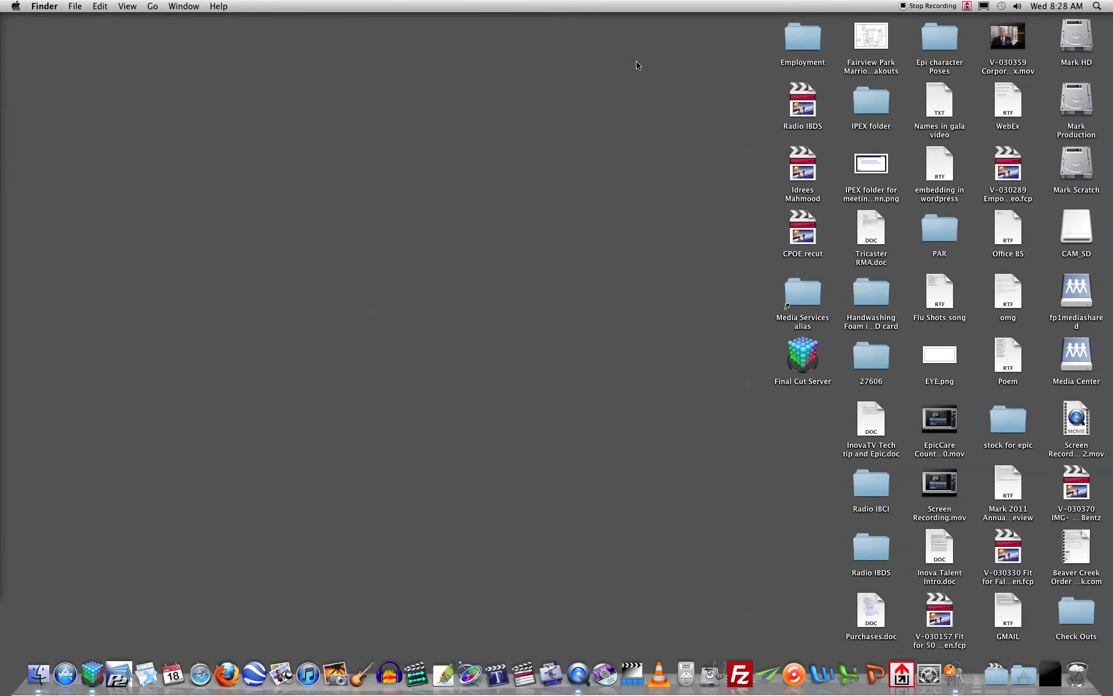
Search Spotlight for 'keychain' and launch Keychain Access from the top hit
left_click(1097, 7)
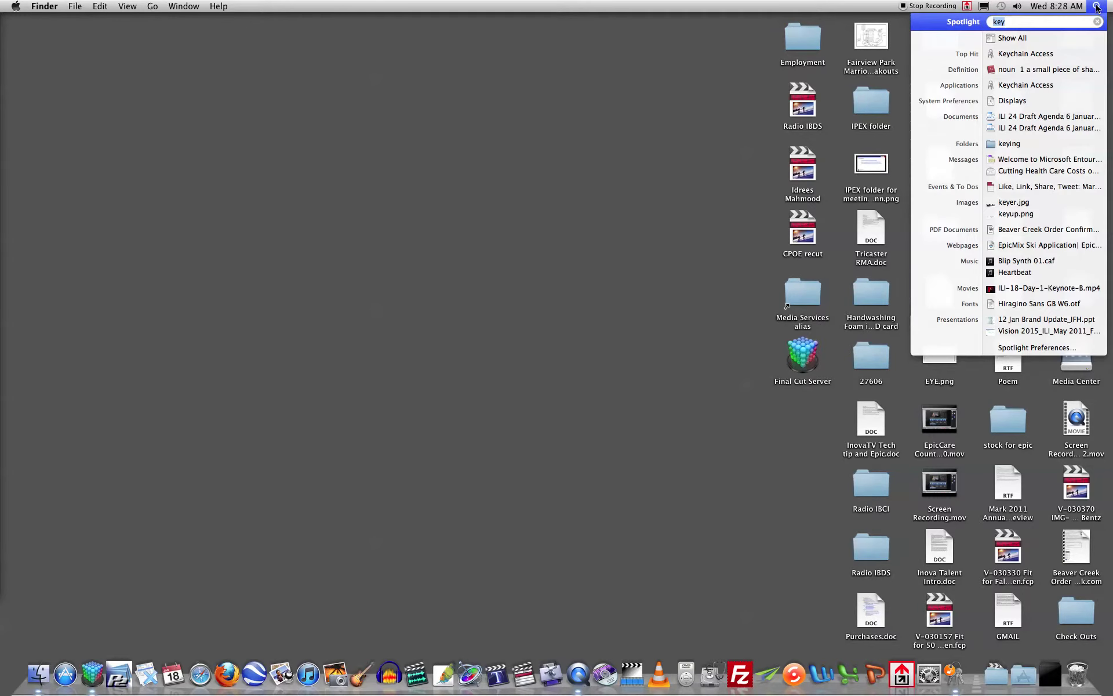
type("keychain")
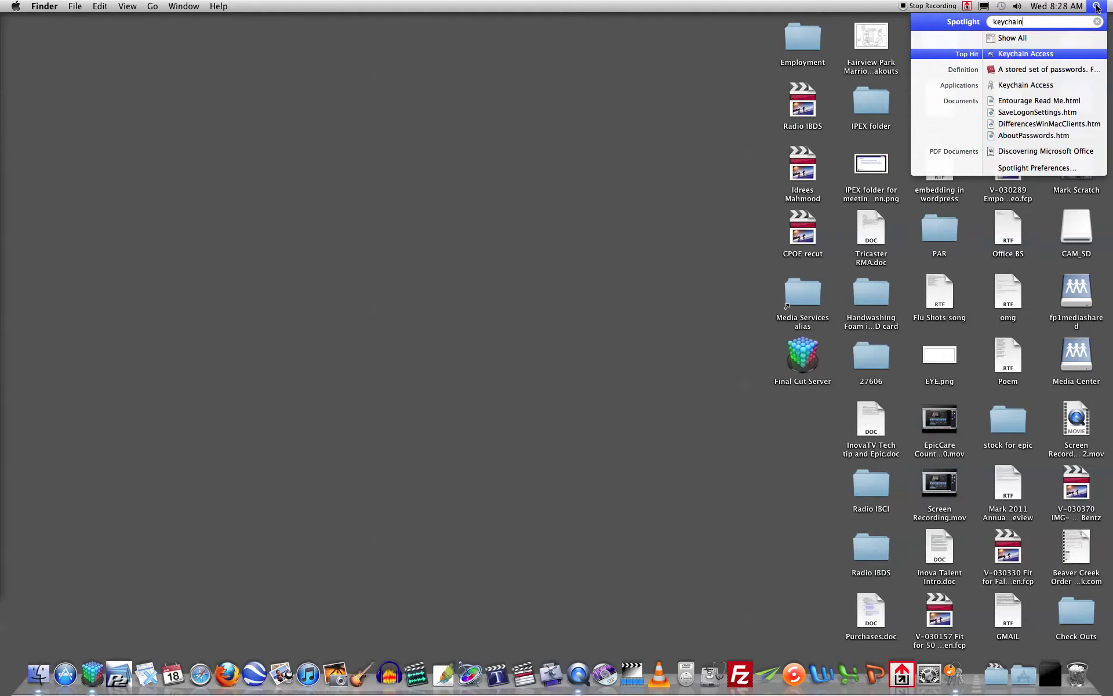
left_click(1063, 54)
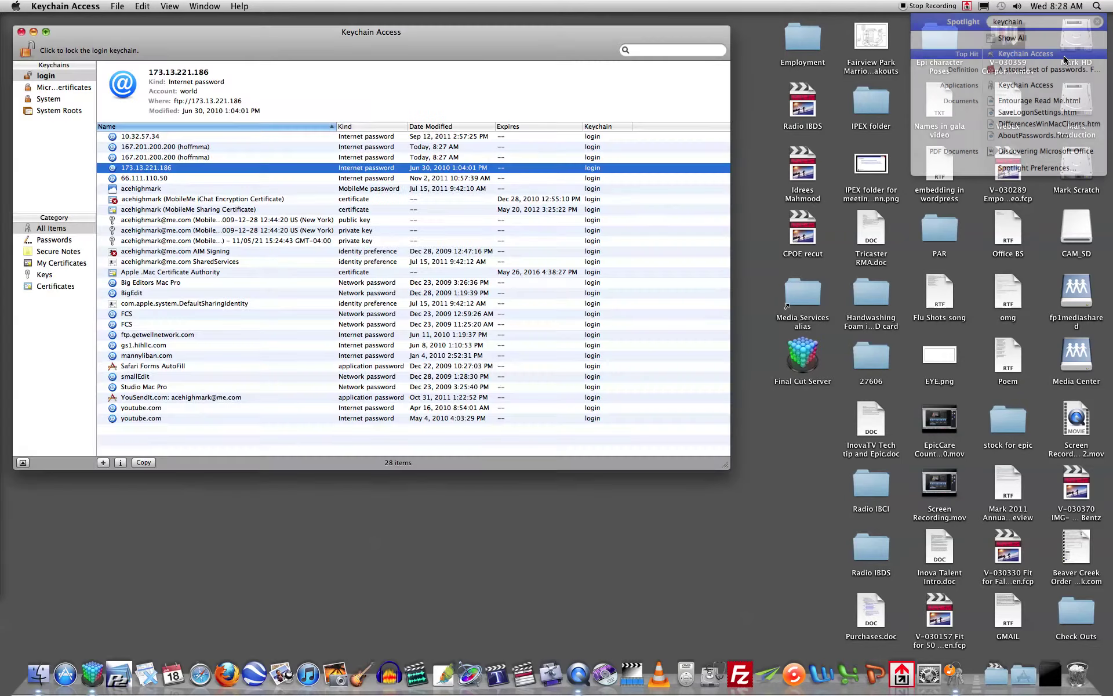
Compare the https and http 167.201.200.200 password entries, then select both together
left_click(212, 149)
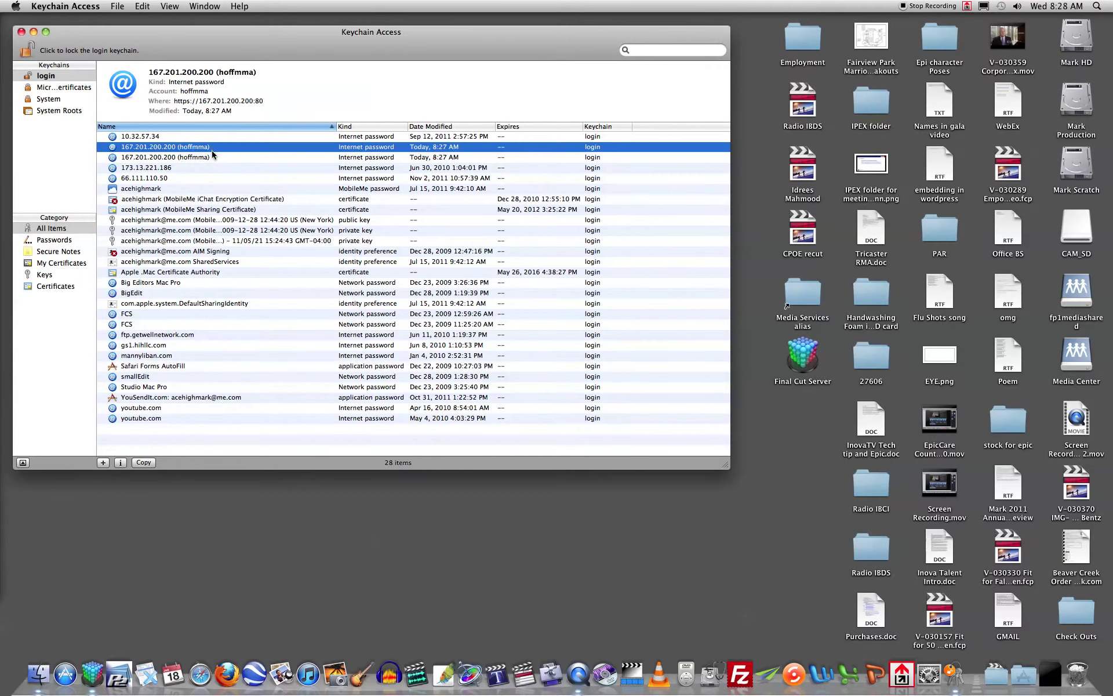
left_click(208, 157)
left_click(213, 149)
left_click(212, 157)
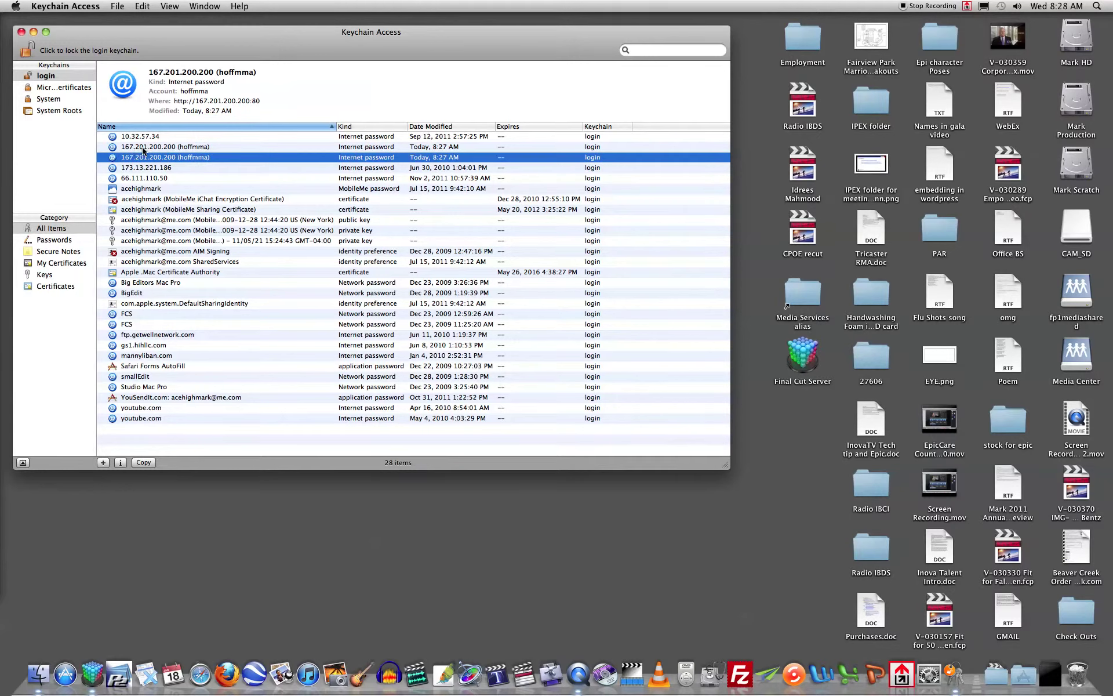
left_click(209, 149)
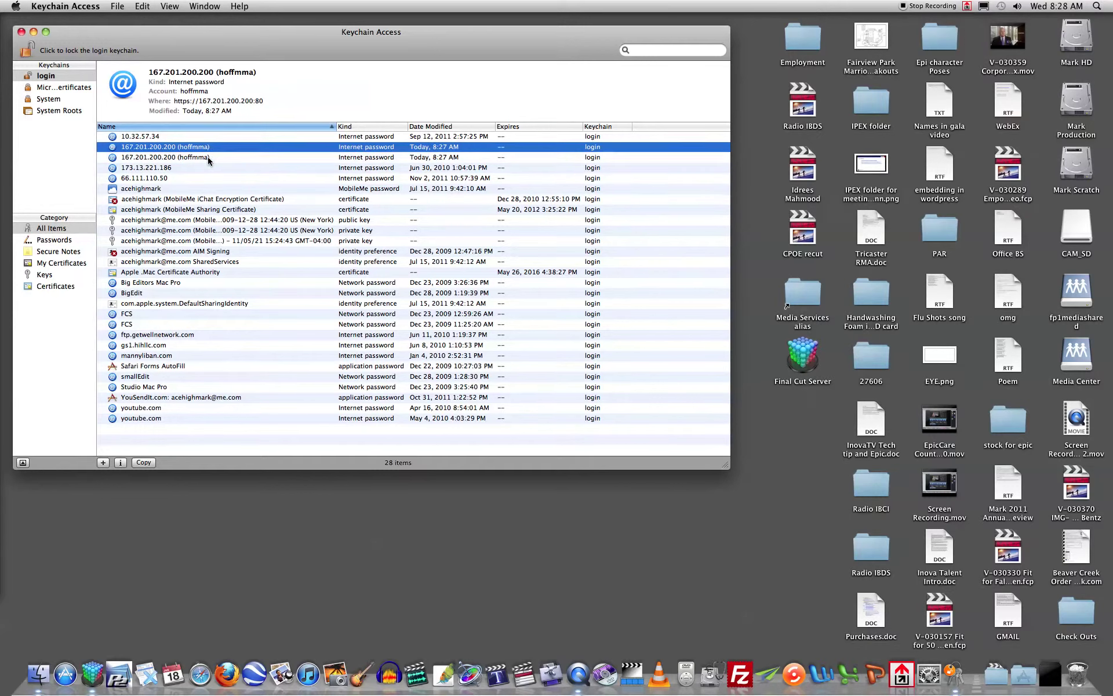
left_click(208, 157)
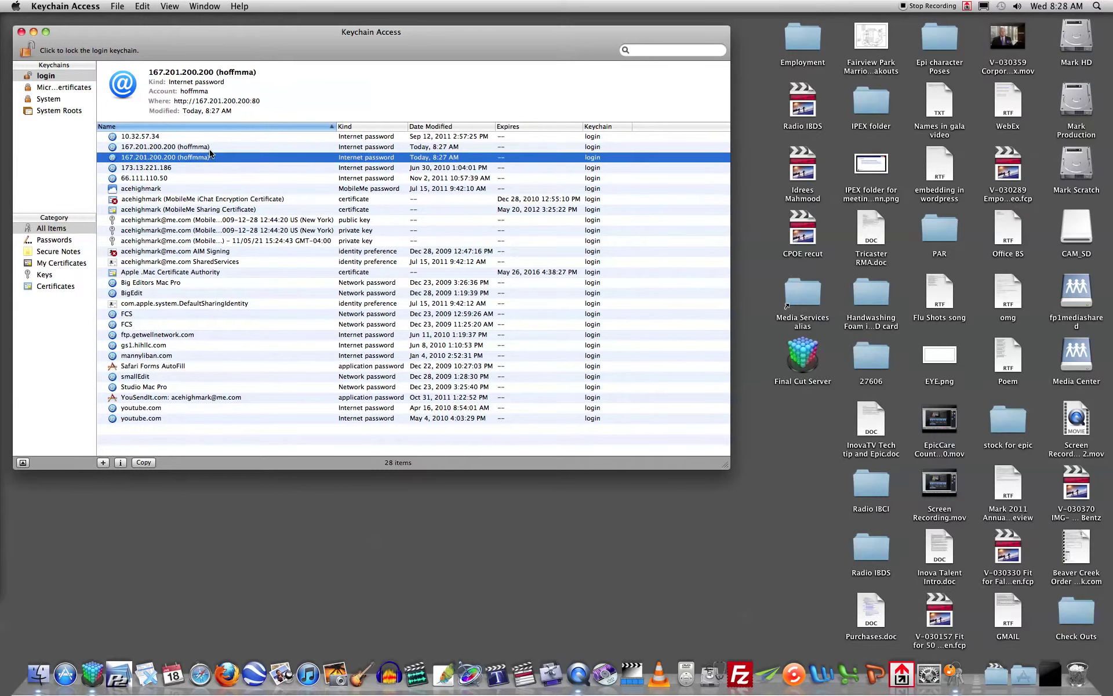
left_click(210, 150)
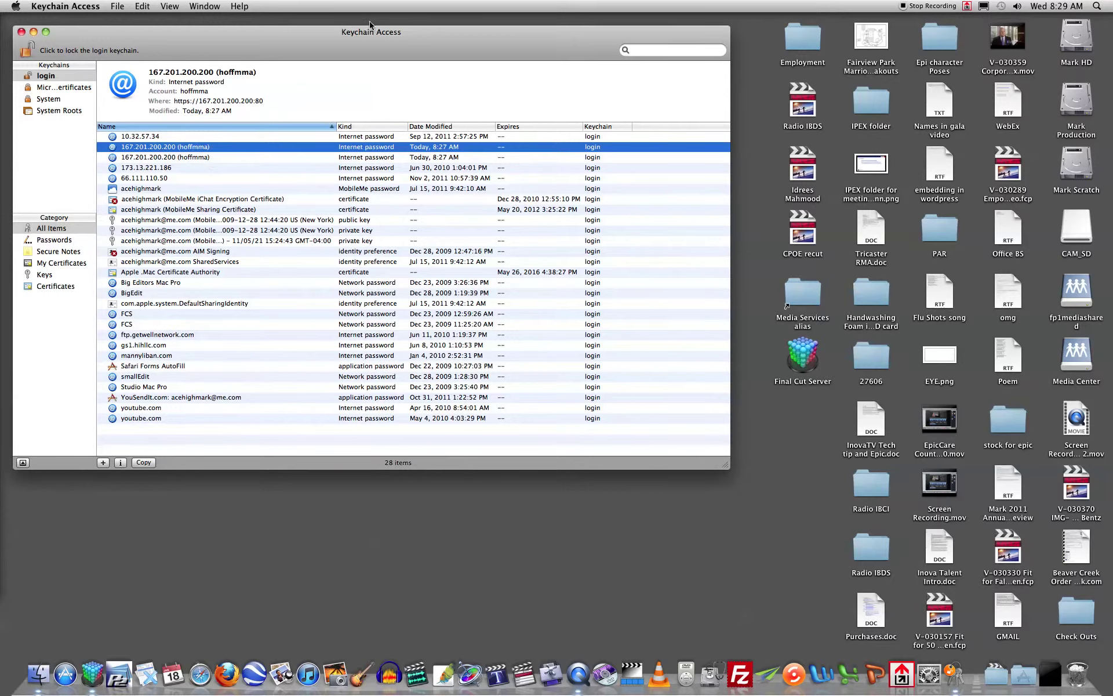
left_click(210, 157)
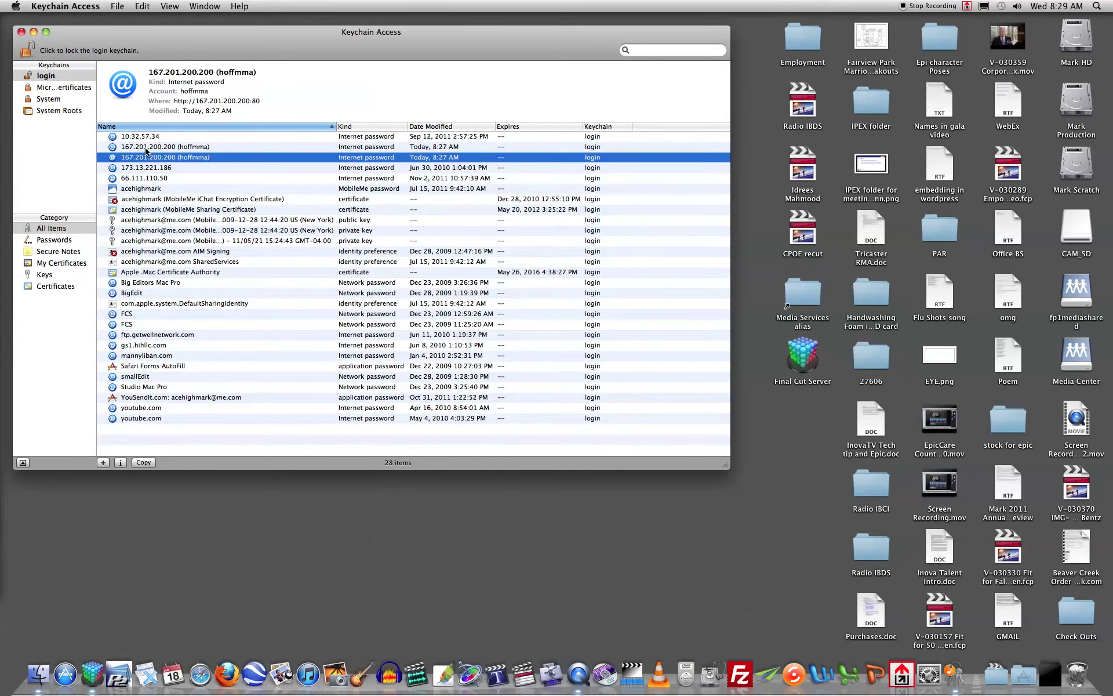
left_click(170, 148)
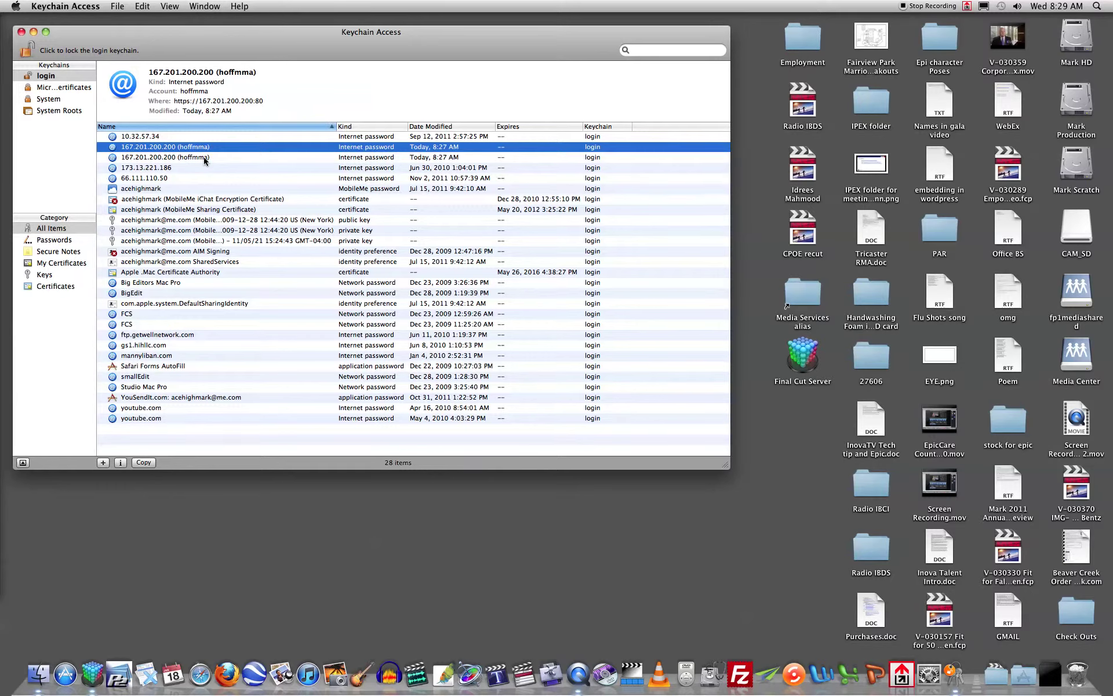
left_click(204, 157, "shift")
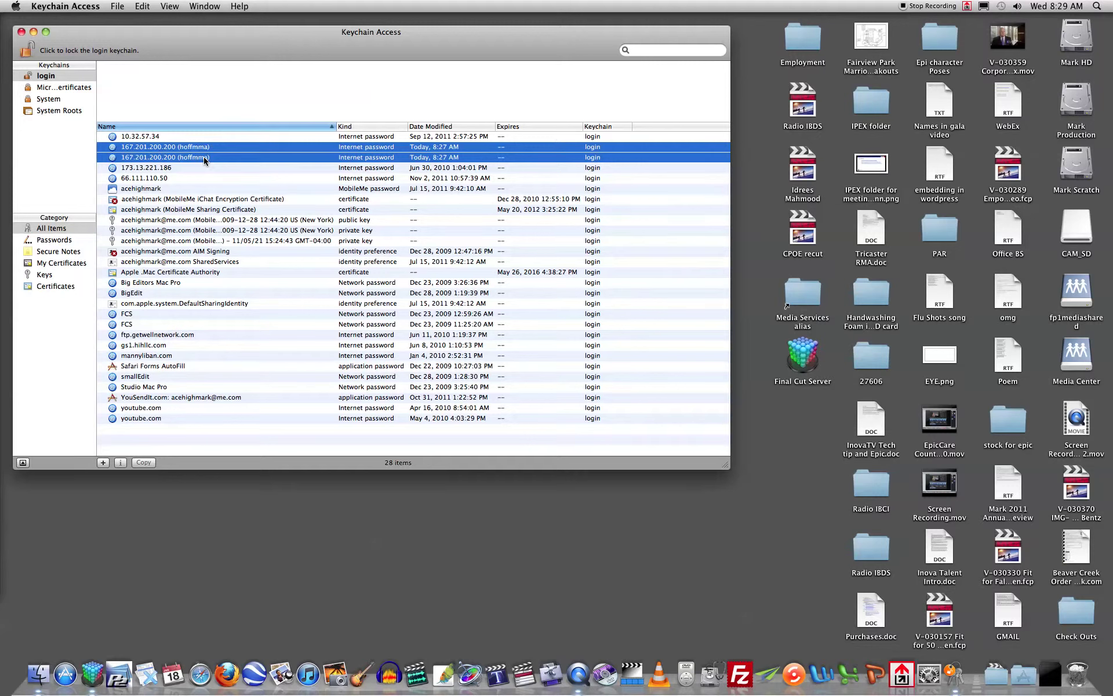
Delete both selected 167.201.200.200 passwords and confirm in the sheet
key("Delete")
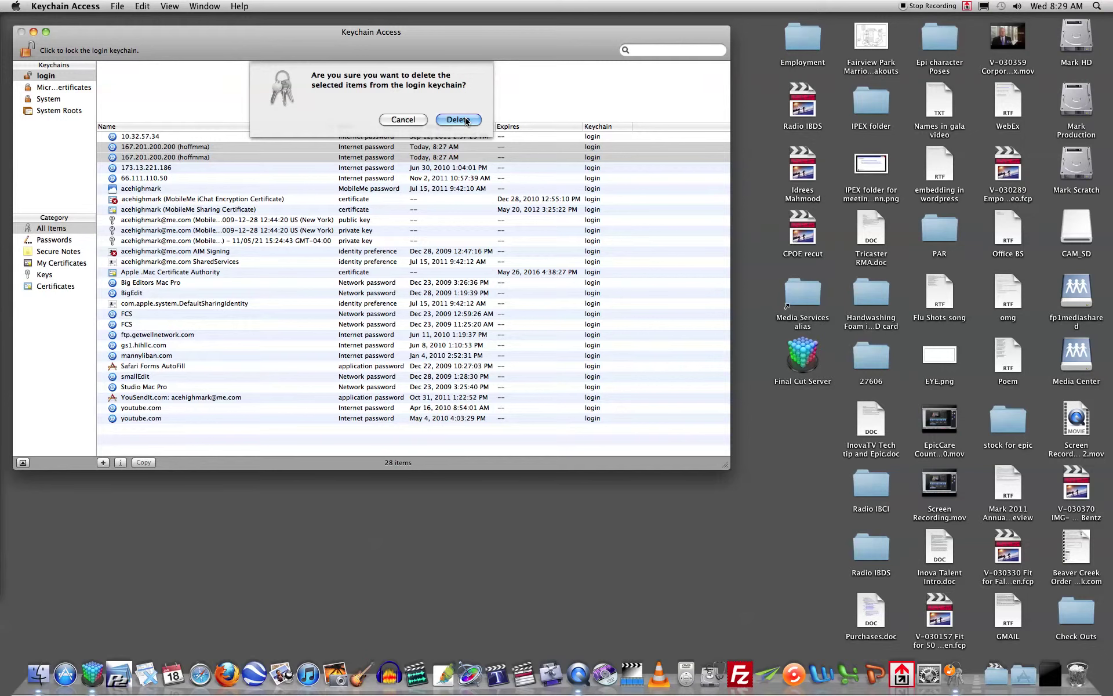
left_click(458, 119)
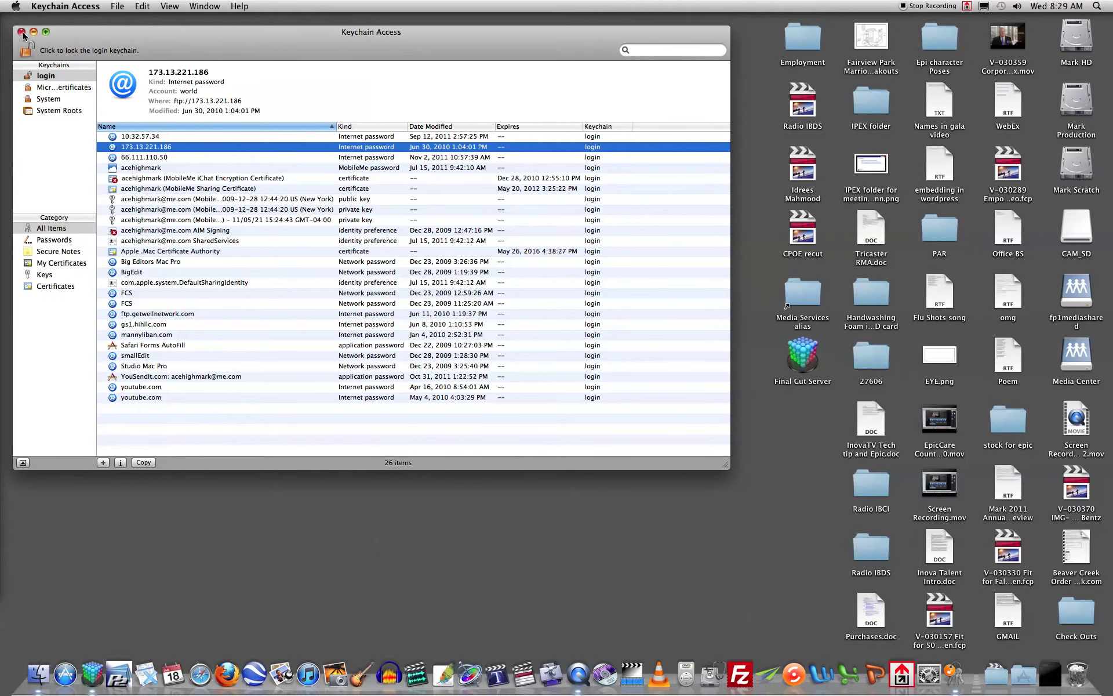
Quit Keychain Access, reopen it via Spotlight's 'keychain' result, and close its window
left_click(94, 7)
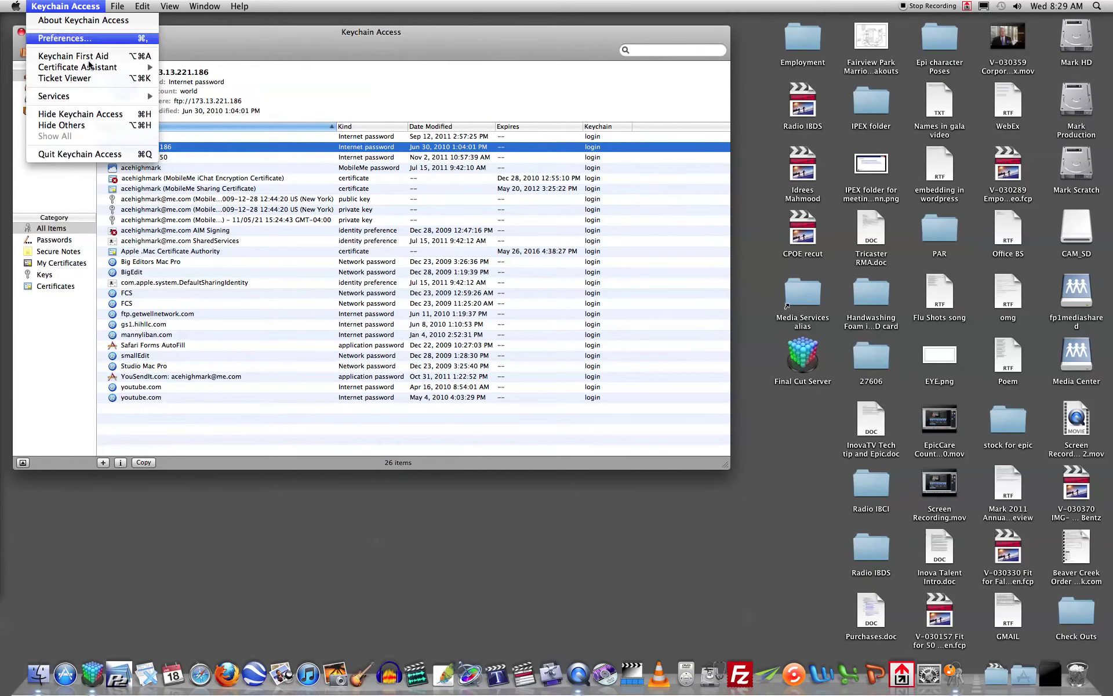
left_click(121, 160)
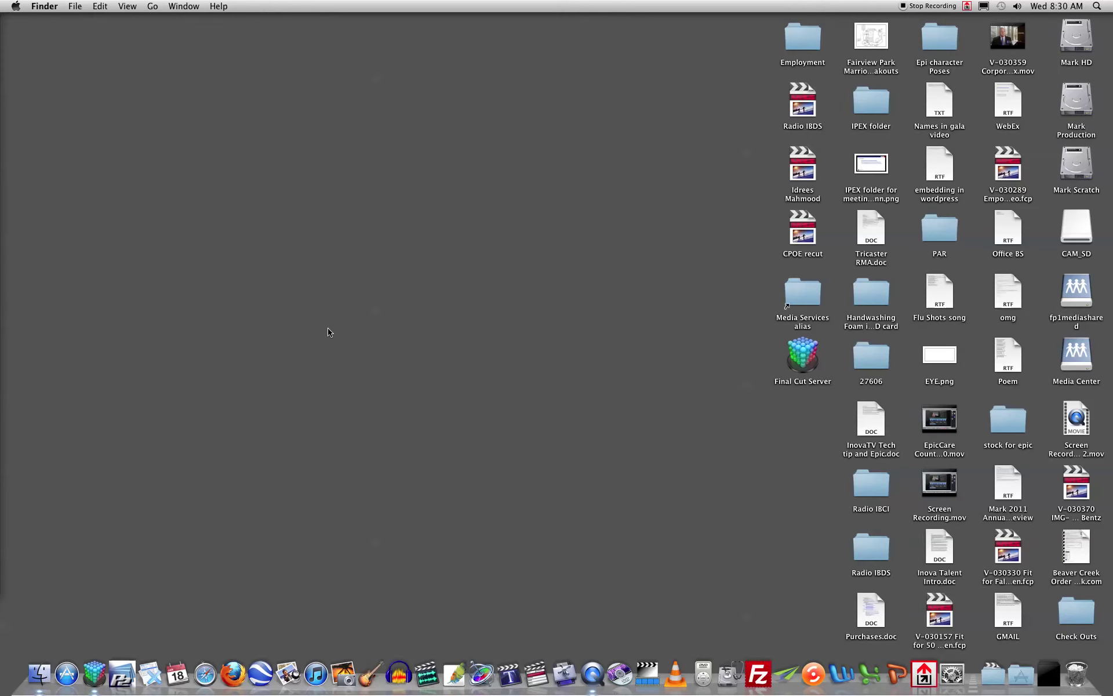
key("super+space")
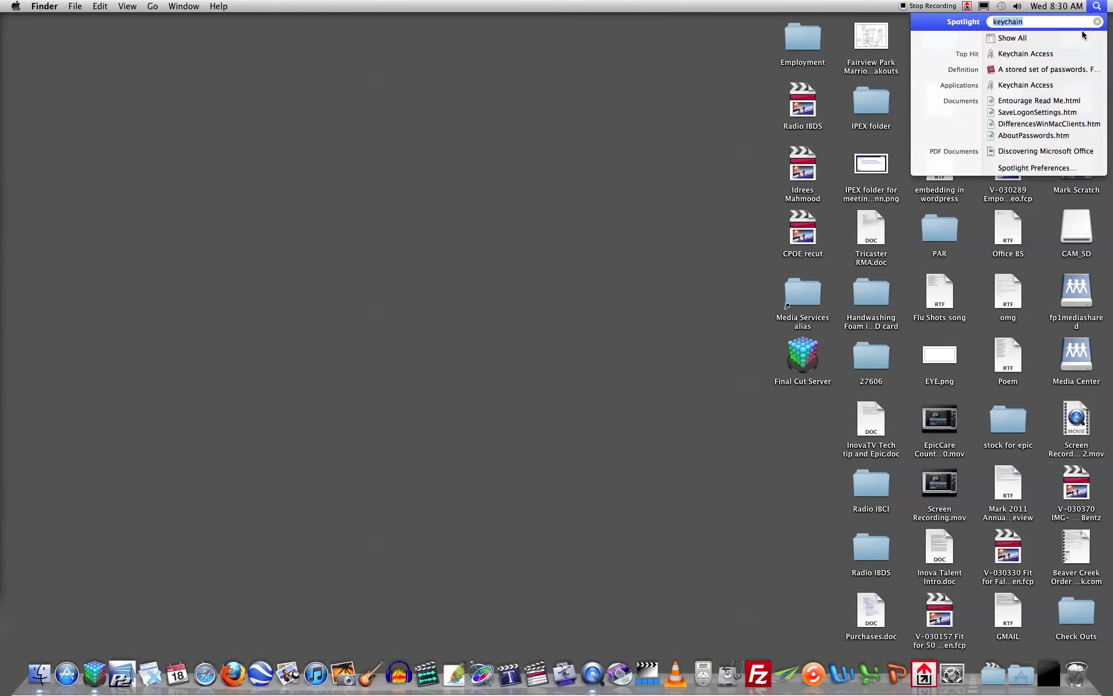
left_click(1037, 23)
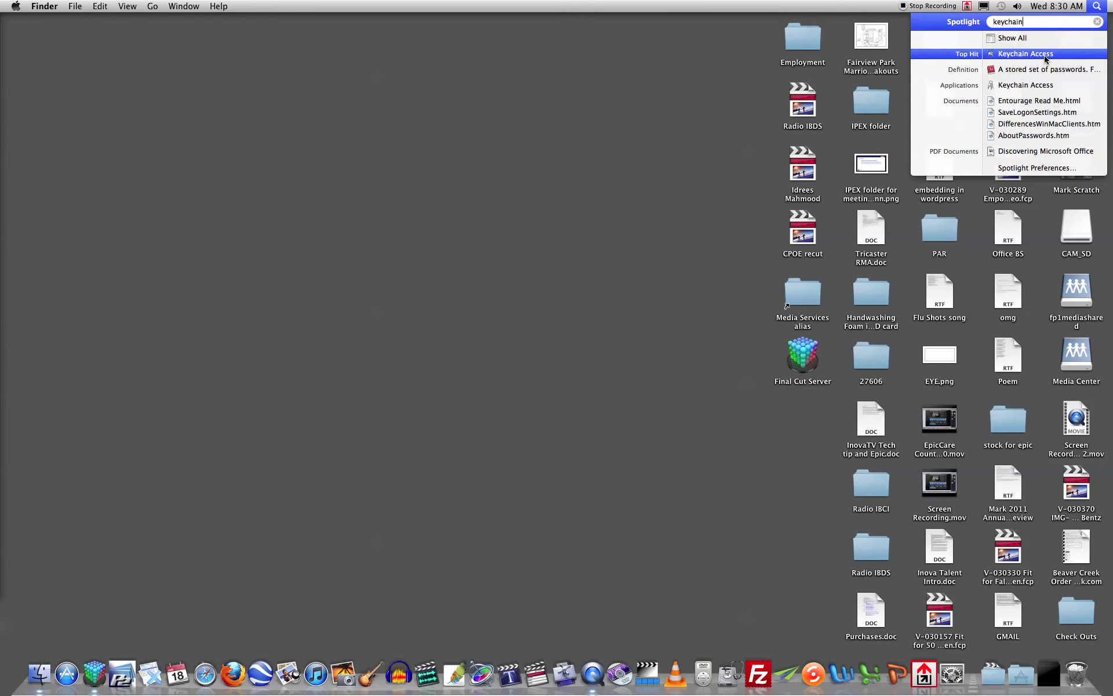
left_click(1046, 54)
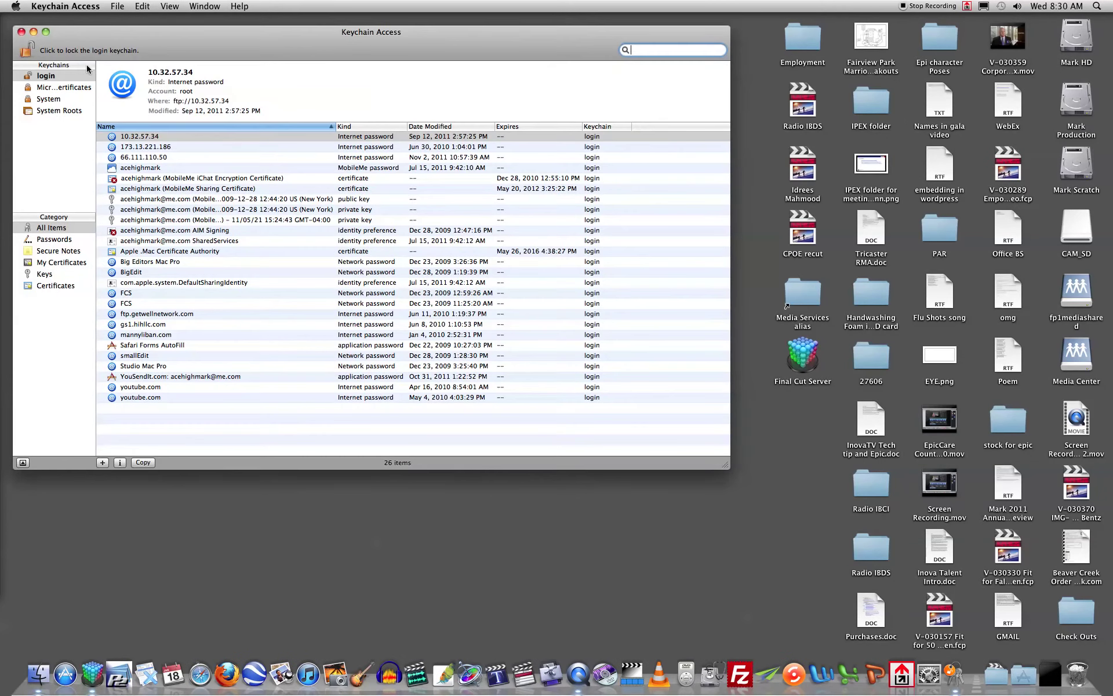
left_click(21, 32)
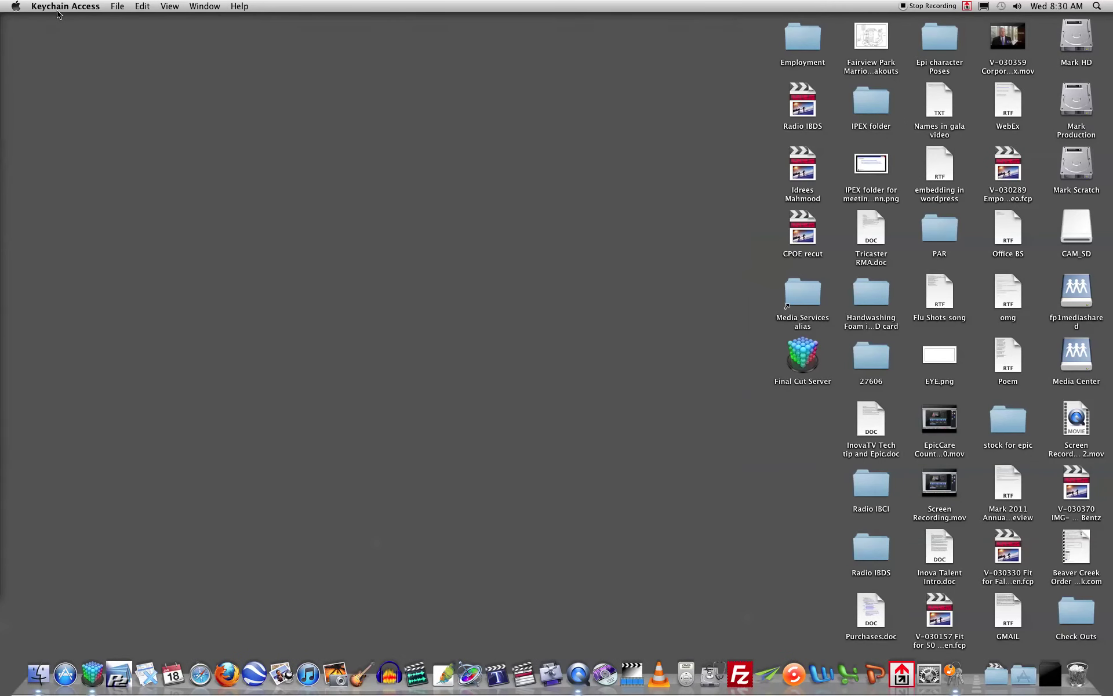
Relaunch Safari and log in to the 167.201.200.200 proxy, saving the password in the keychain
left_click(106, 105)
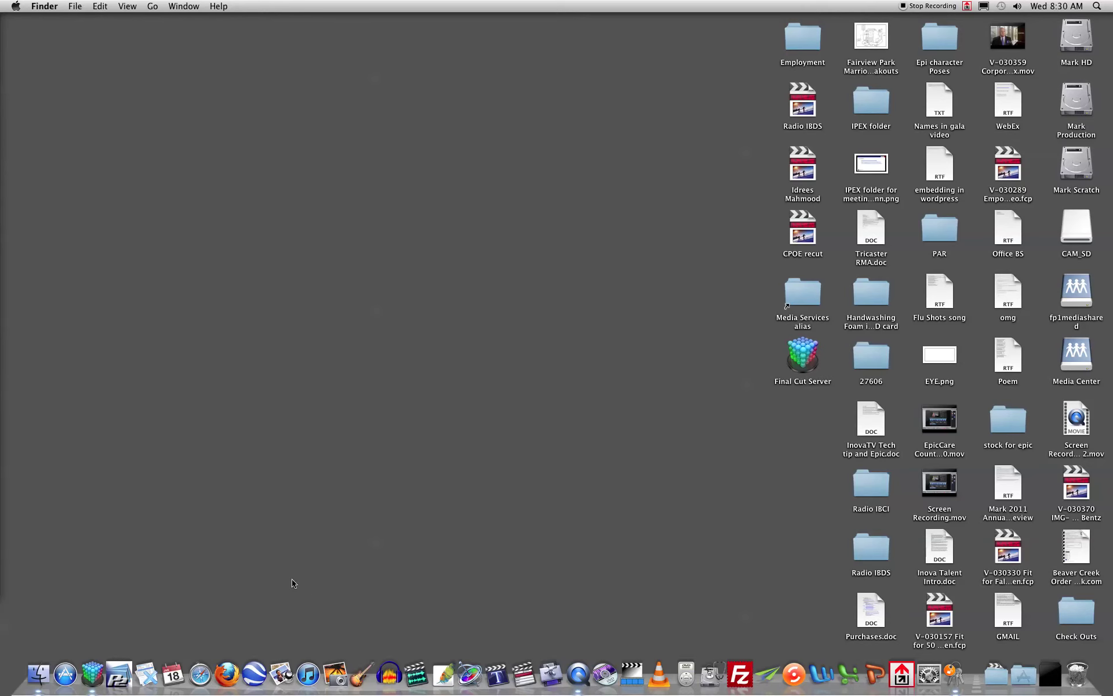
left_click(201, 678)
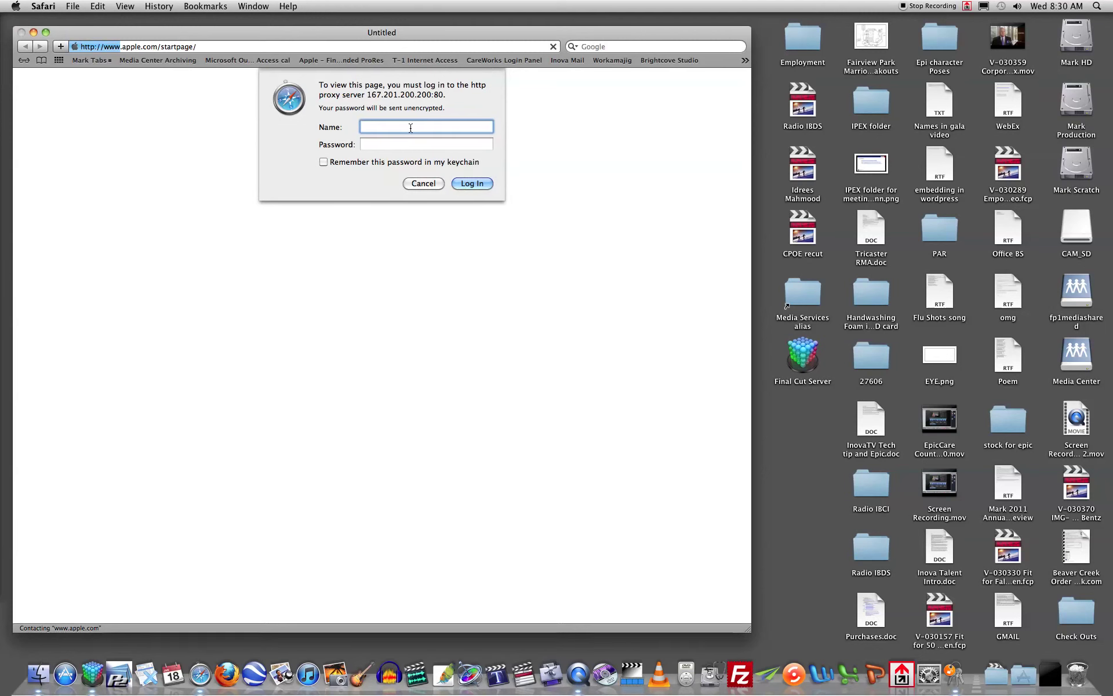
key("Tab")
type("•••••••••")
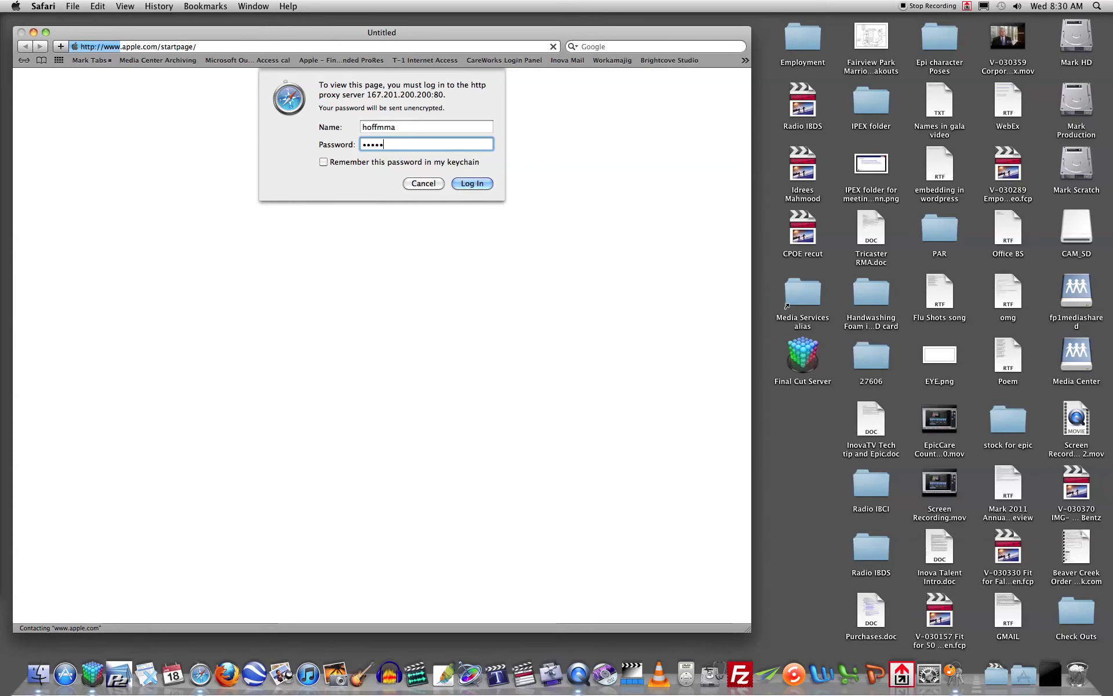
left_click(355, 164)
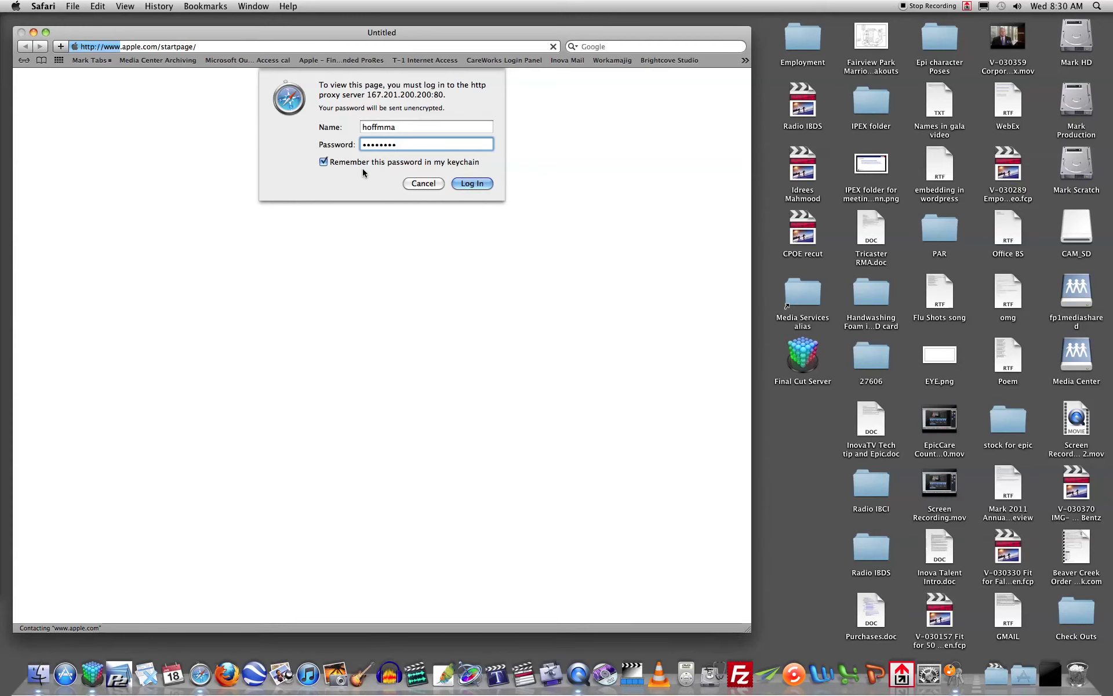
left_click(481, 185)
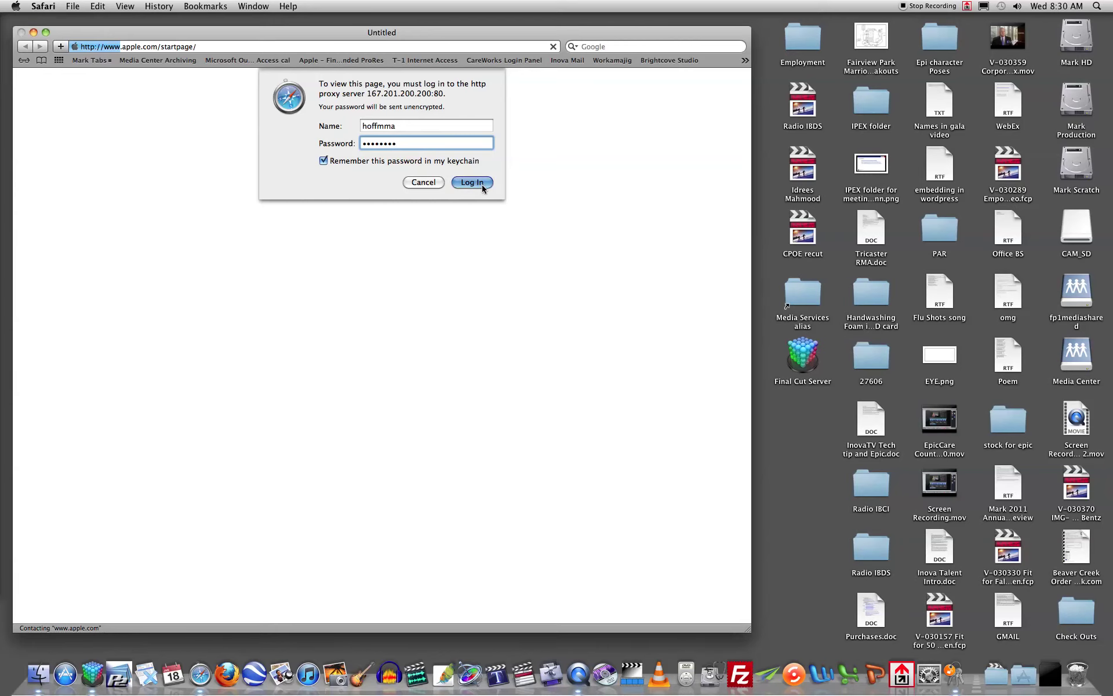